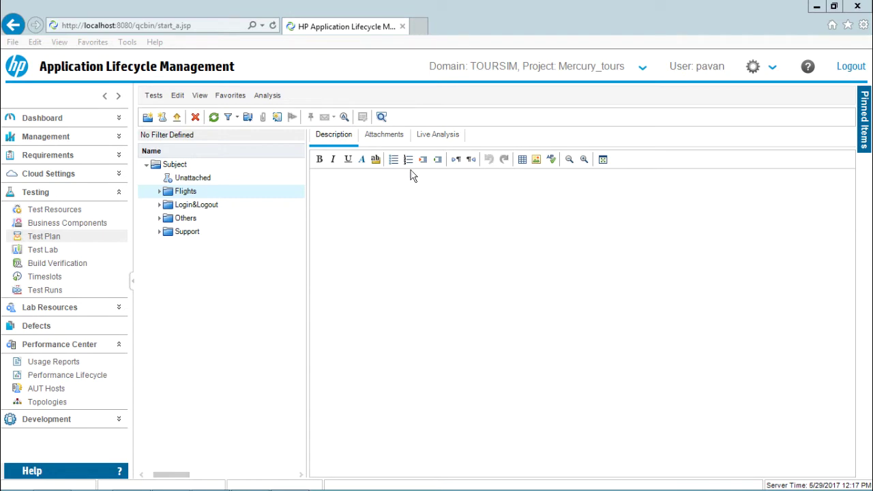
Step: Expand the Flights and Login&Logout folders and display the Login_v1 test's details (Test ID 25)
click(199, 96)
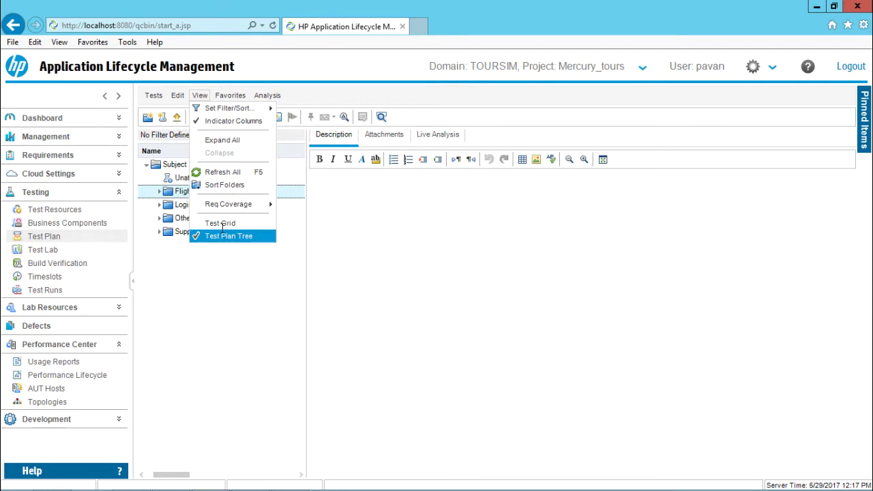
click(161, 194)
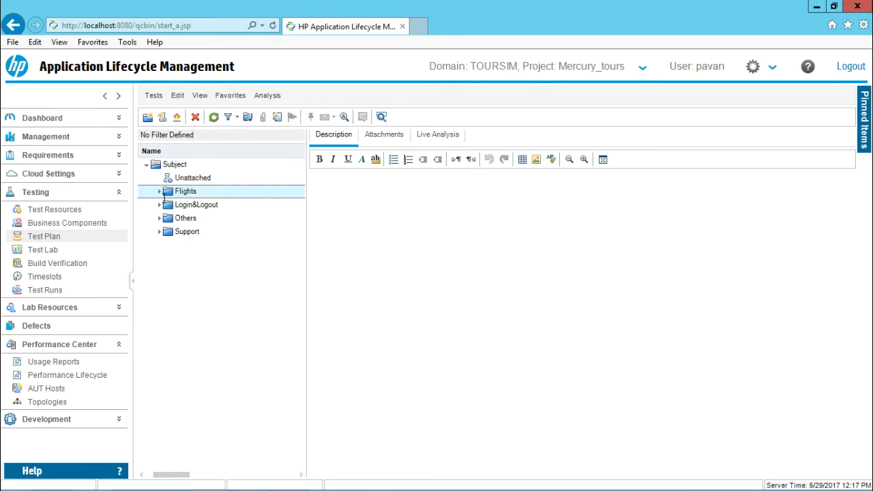
click(159, 192)
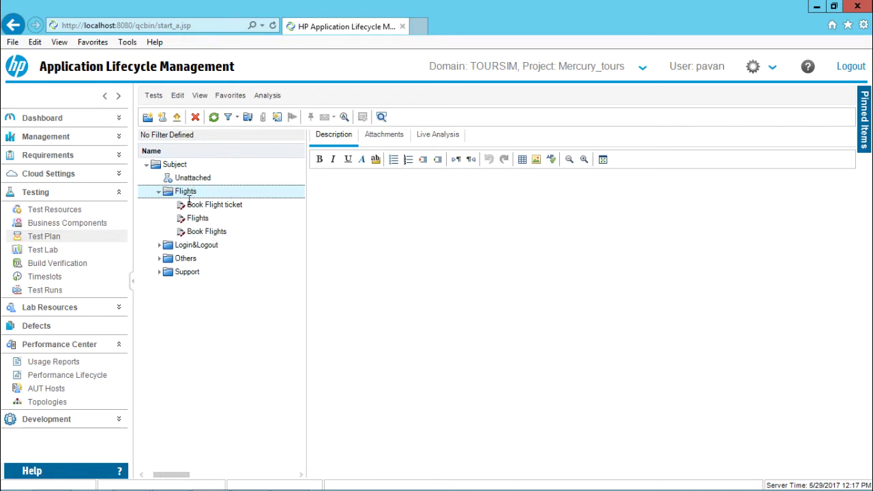
click(159, 245)
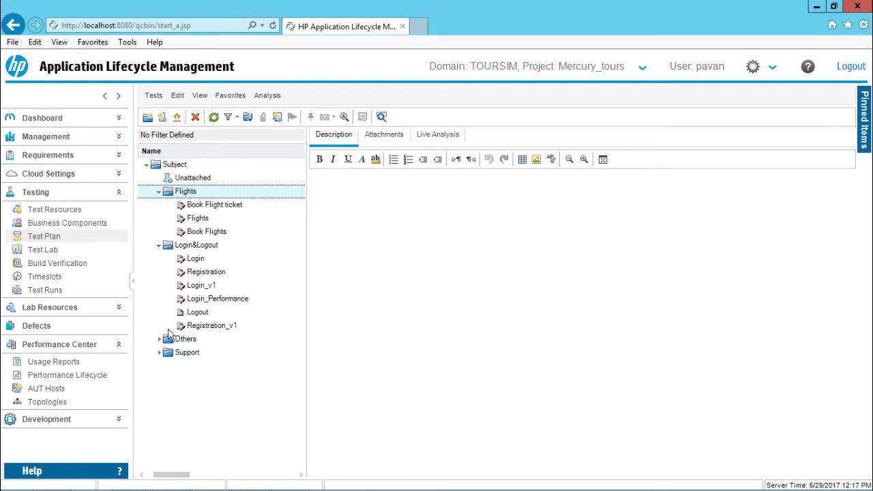
click(198, 97)
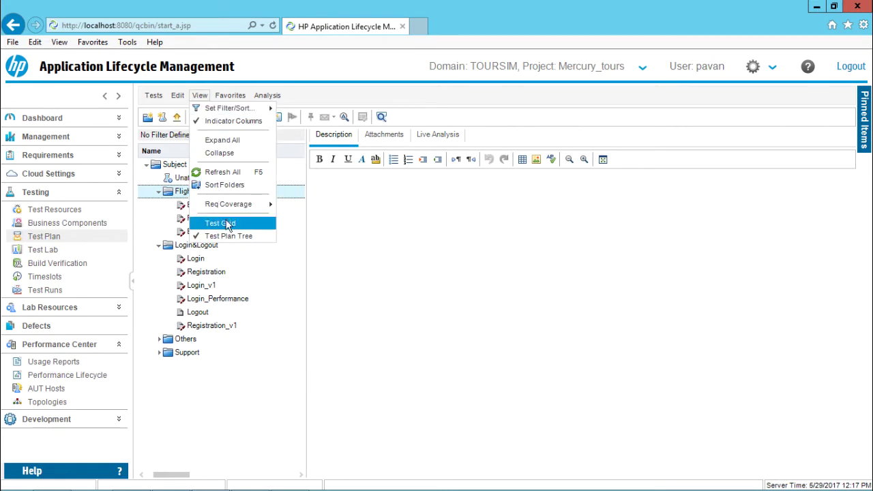
click(288, 284)
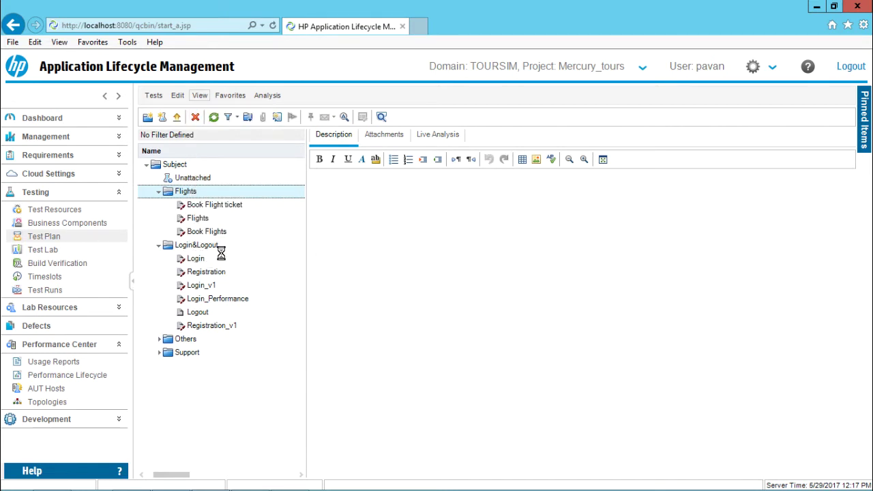
Step: Review the Book Flight ticket test's design steps and parameters
click(200, 206)
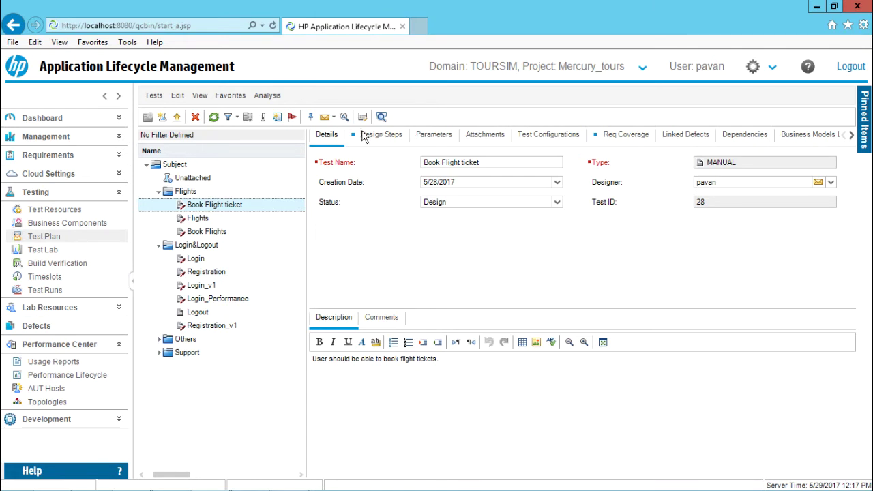
click(392, 135)
click(435, 135)
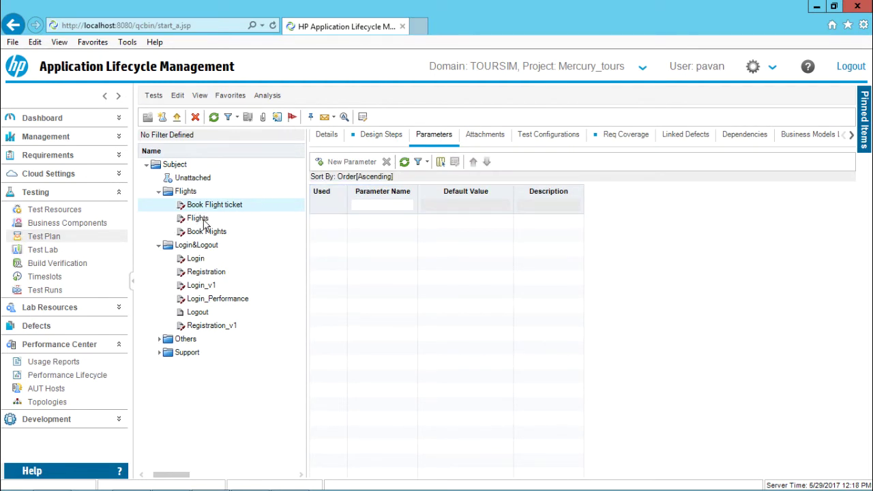
Step: Show the Flights test's details (Test ID 22) and bring up the display layout choices
click(206, 222)
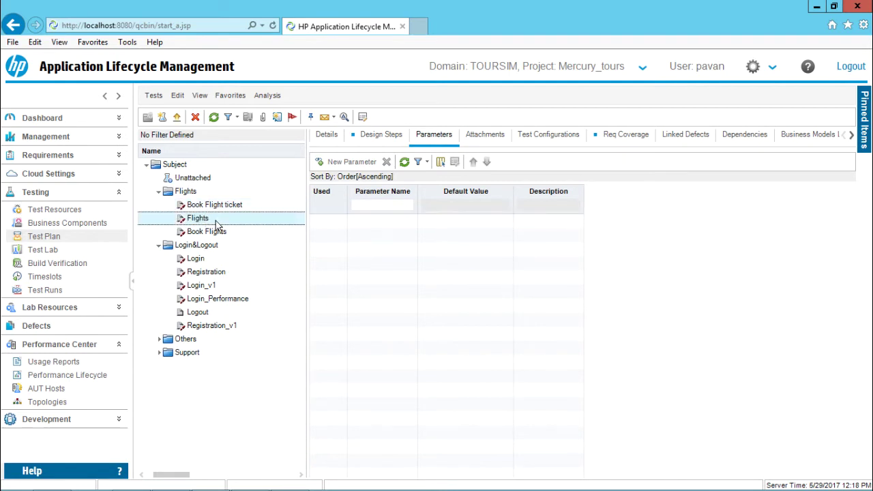
click(328, 135)
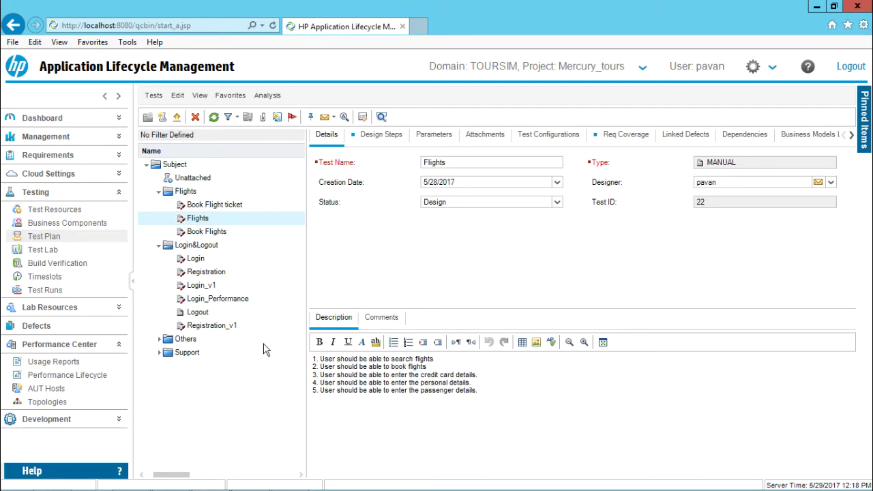
click(201, 96)
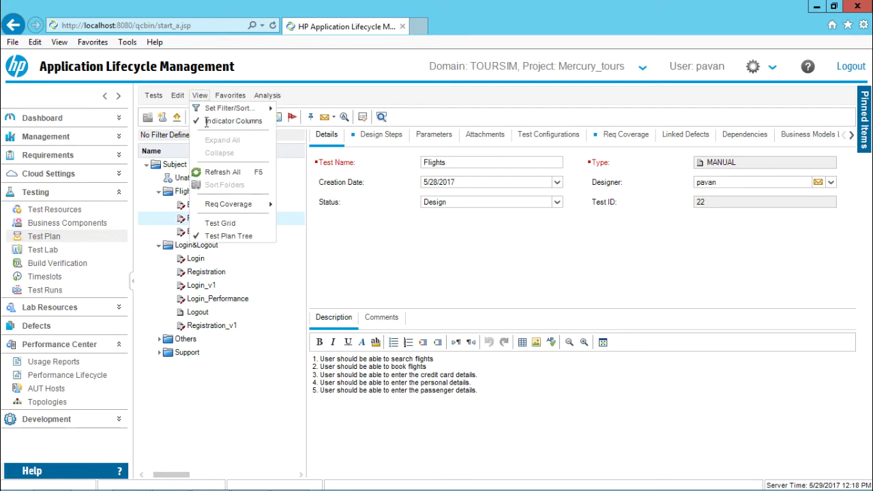
Step: Switch to the Test Grid view and scroll right to reveal the Status column
click(237, 221)
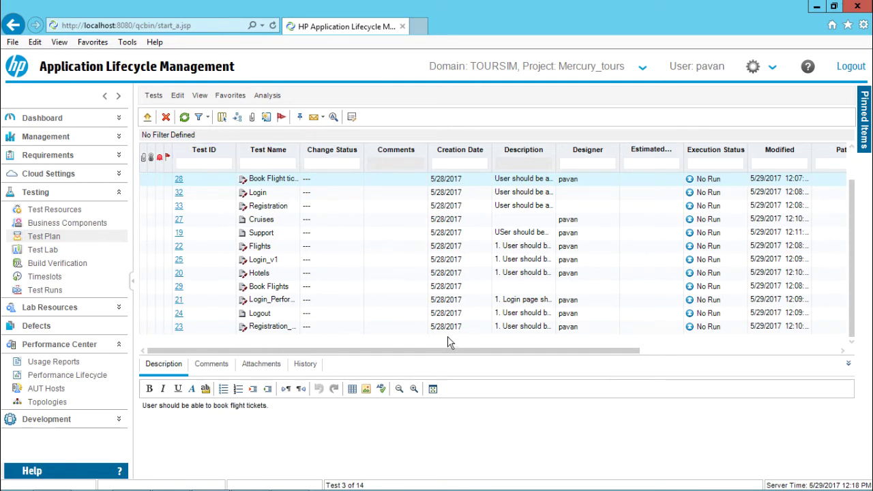
click(383, 352)
drag(384, 354, 584, 366)
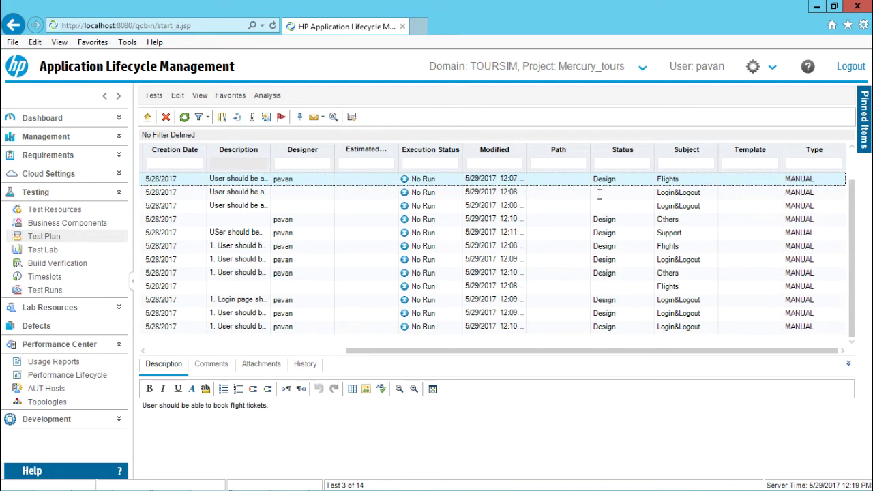
click(643, 167)
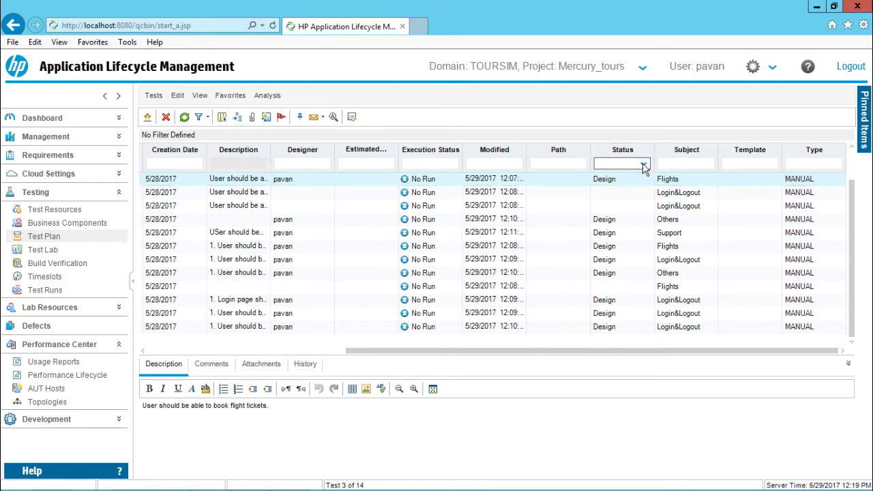
click(644, 167)
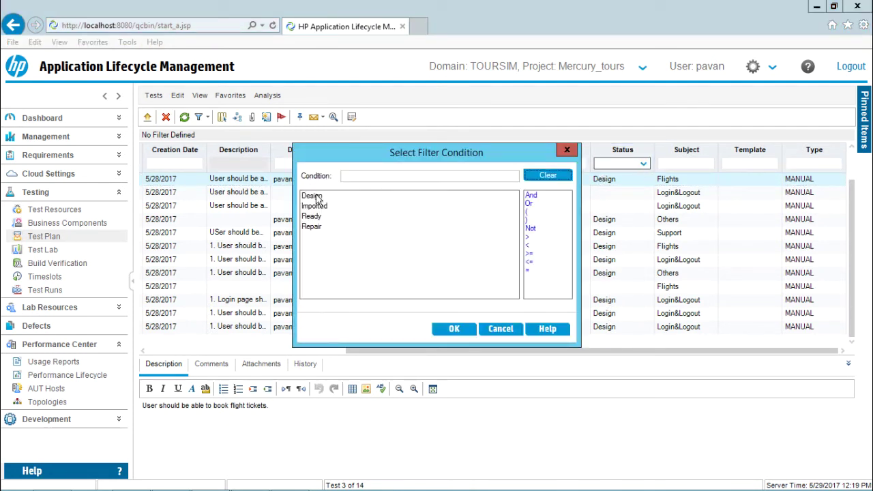
click(316, 196)
click(453, 329)
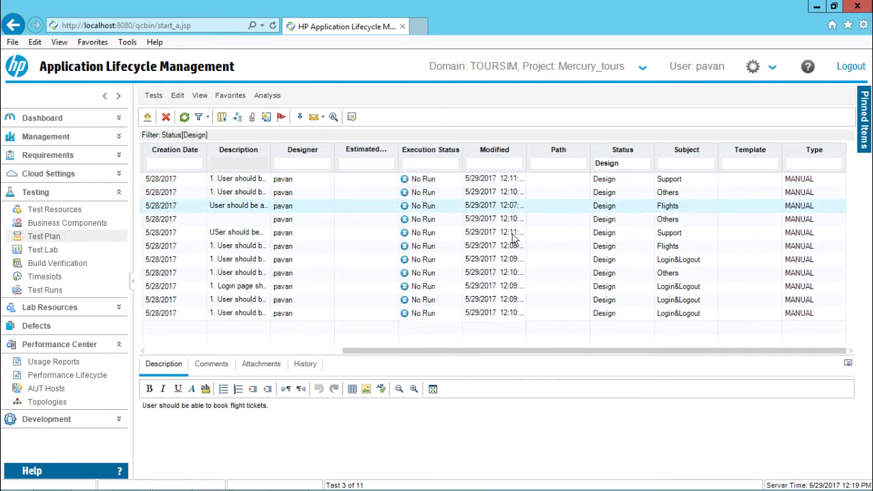
drag(510, 352, 424, 359)
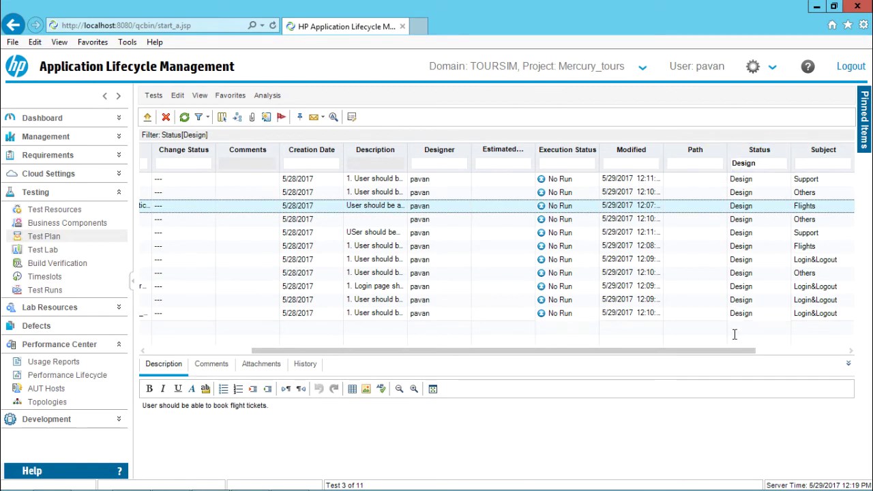
click(781, 165)
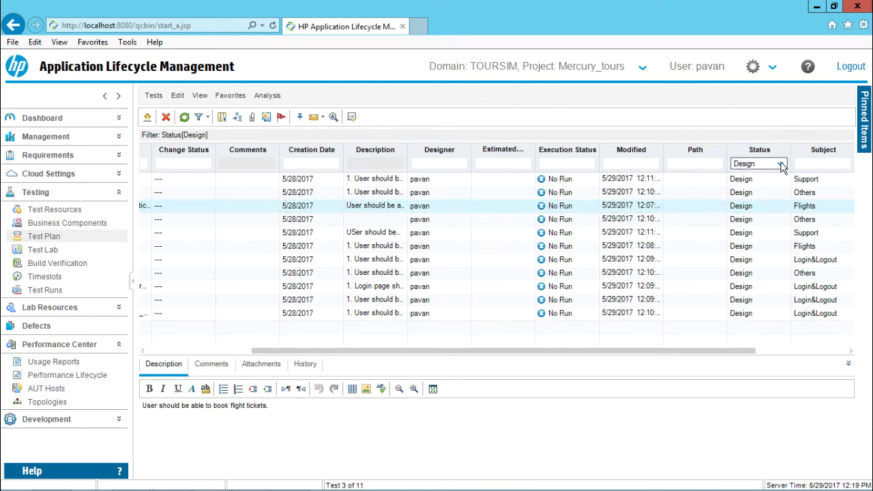
click(781, 164)
click(548, 176)
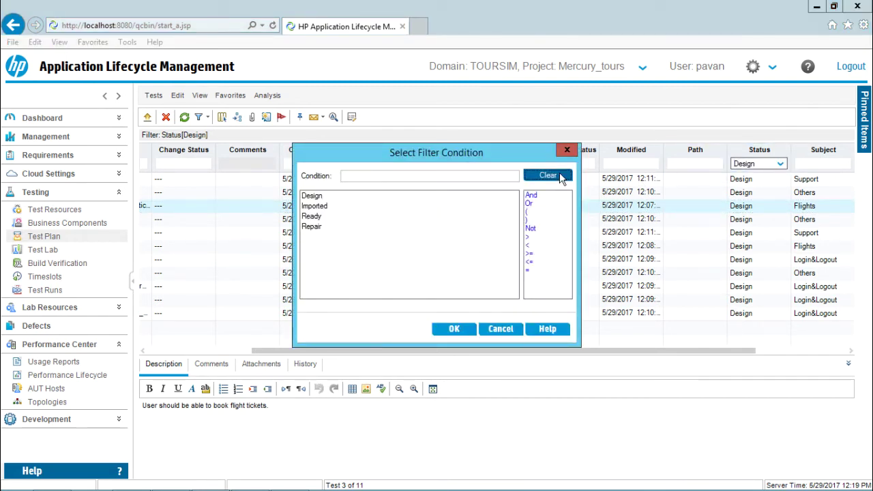
click(454, 329)
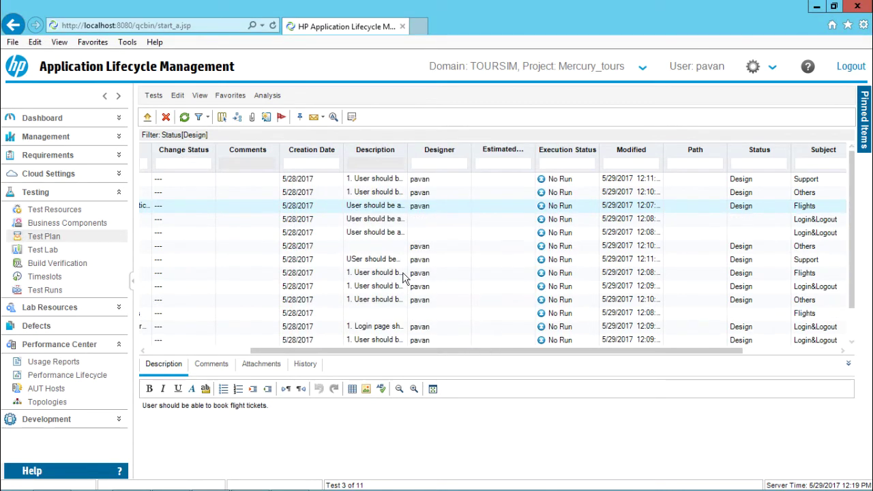
drag(417, 350, 400, 351)
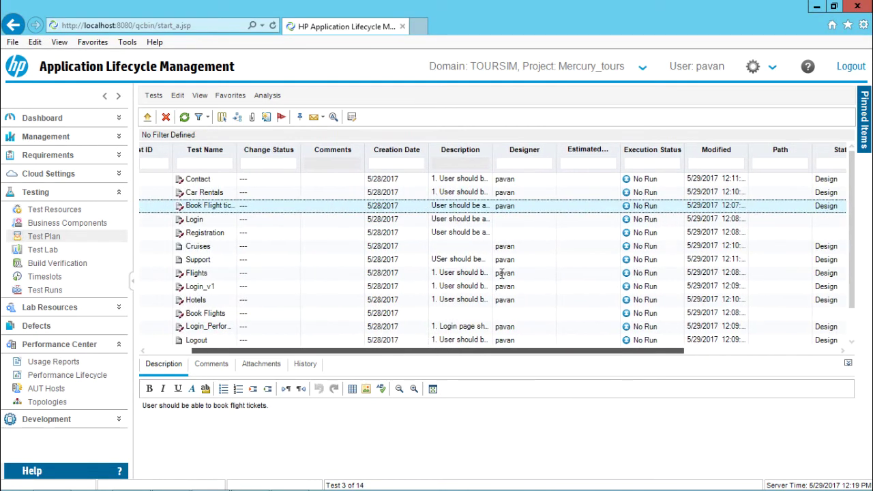
Step: Hide the details area and assign new designers to the Car Rentals and Cruises tests
click(848, 368)
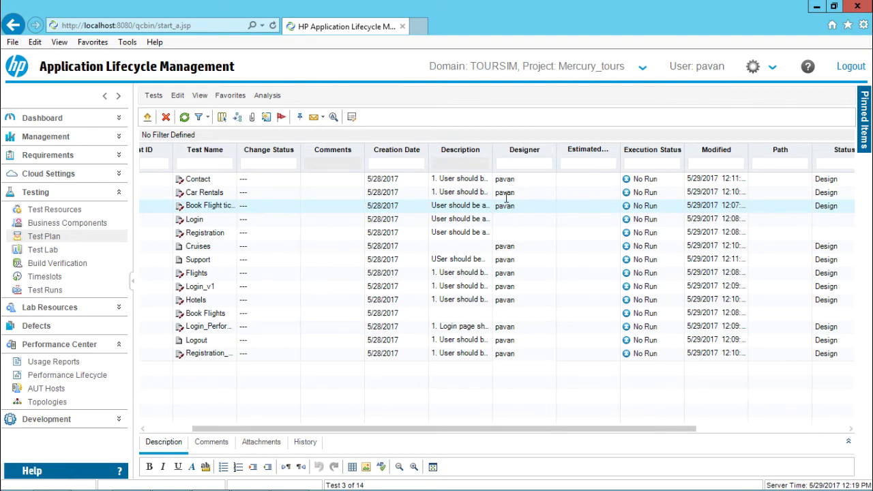
click(551, 194)
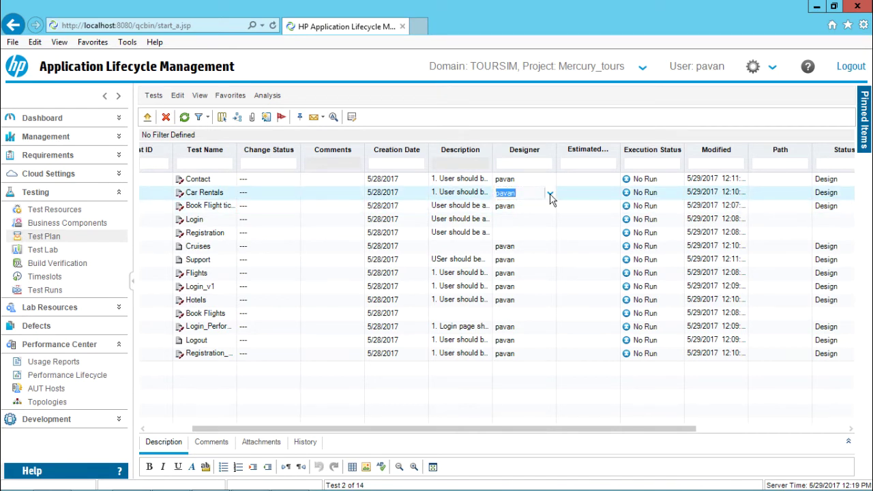
click(551, 195)
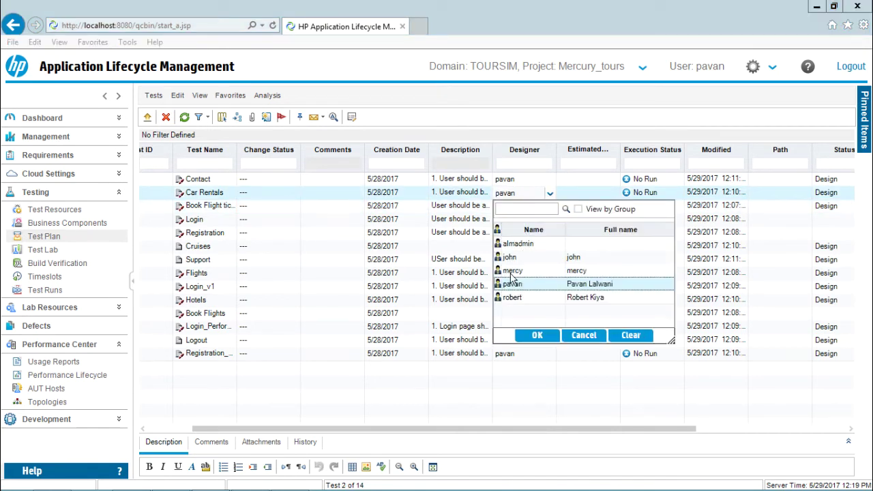
click(537, 335)
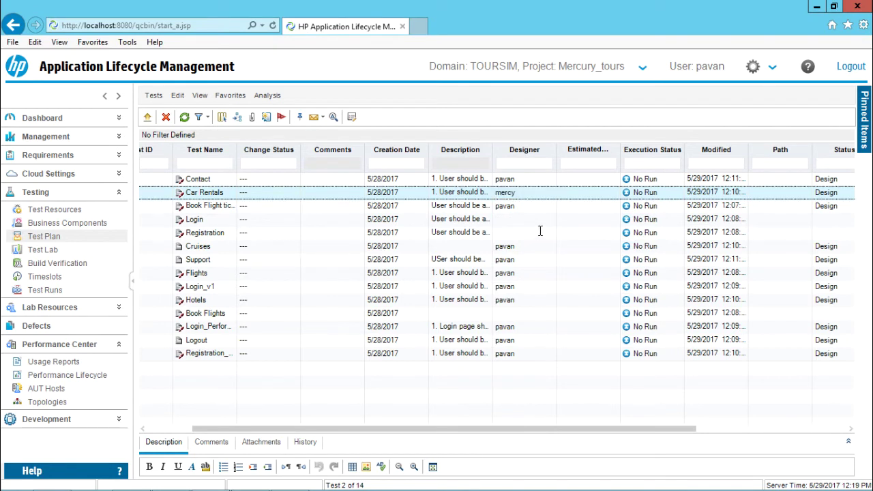
click(554, 245)
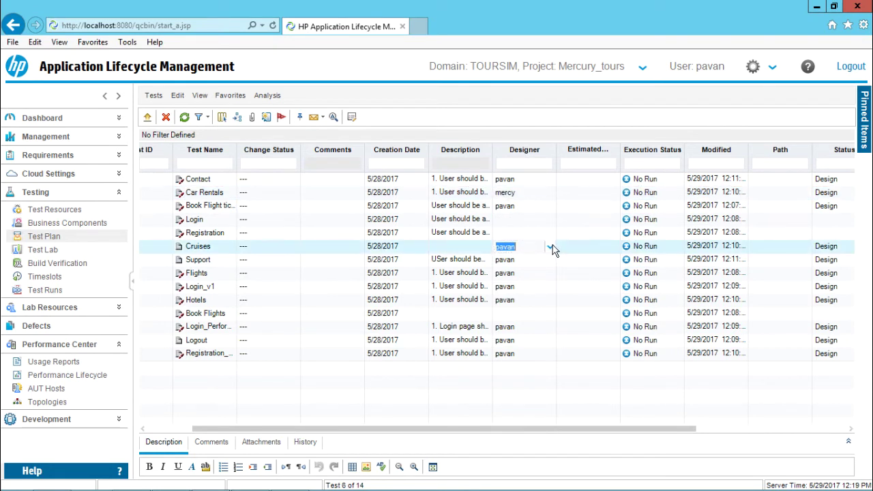
click(551, 247)
click(518, 311)
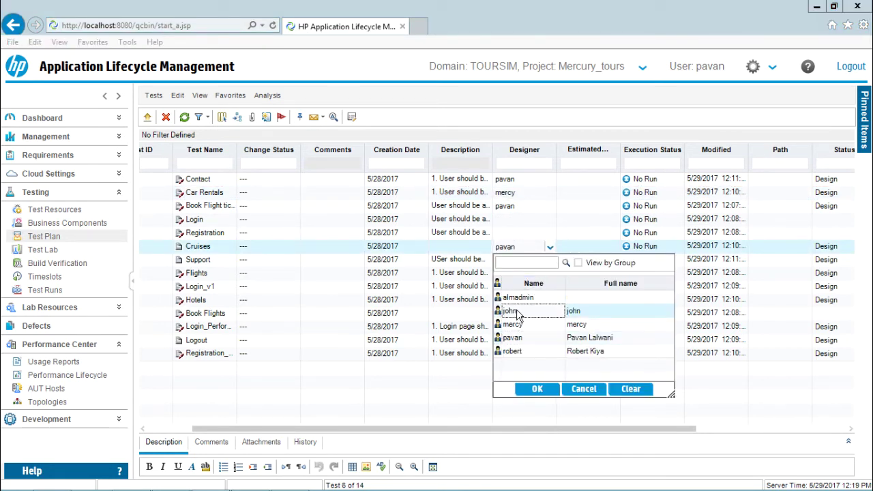
click(541, 389)
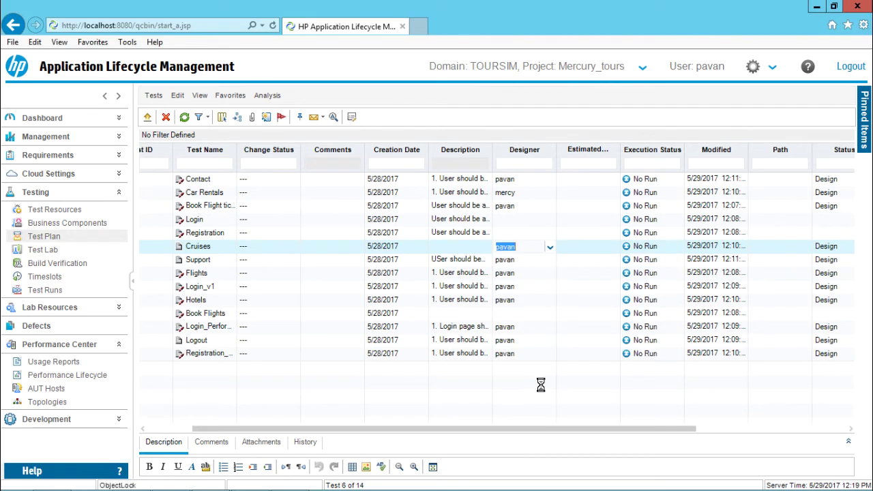
Step: Reassign Login_Performance's designer and make robert the designer of Registration_v1
click(549, 332)
click(550, 329)
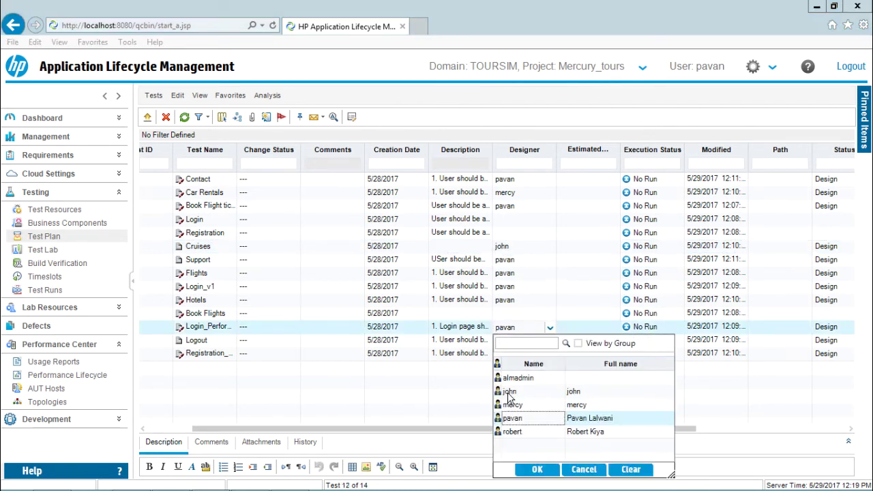
click(513, 395)
click(537, 469)
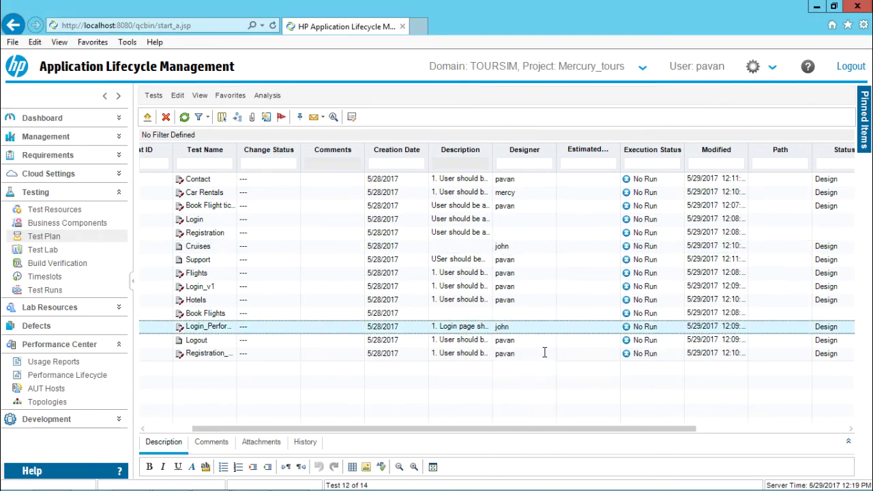
click(550, 354)
click(549, 354)
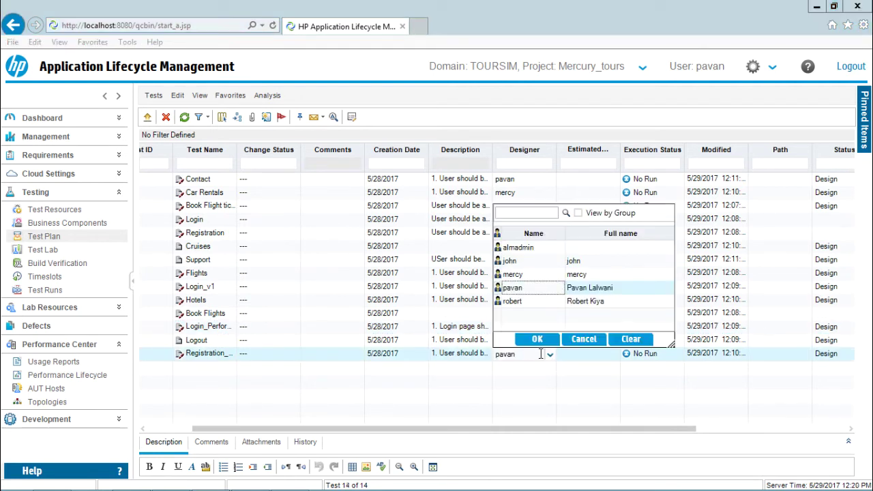
click(519, 302)
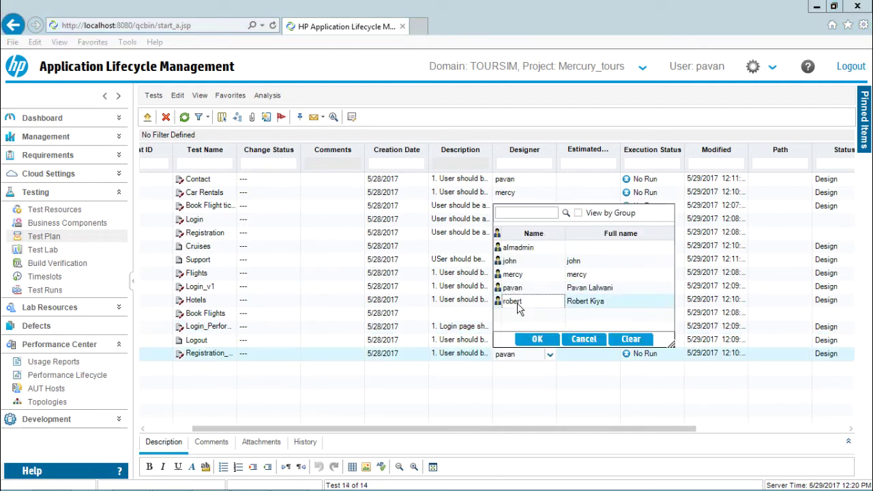
click(536, 339)
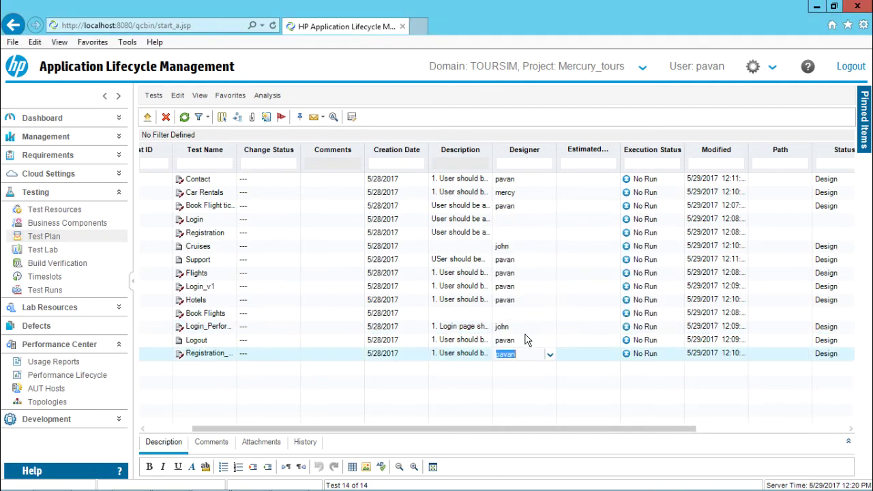
Step: Make mercy the designer of the Flights test
click(550, 274)
click(550, 274)
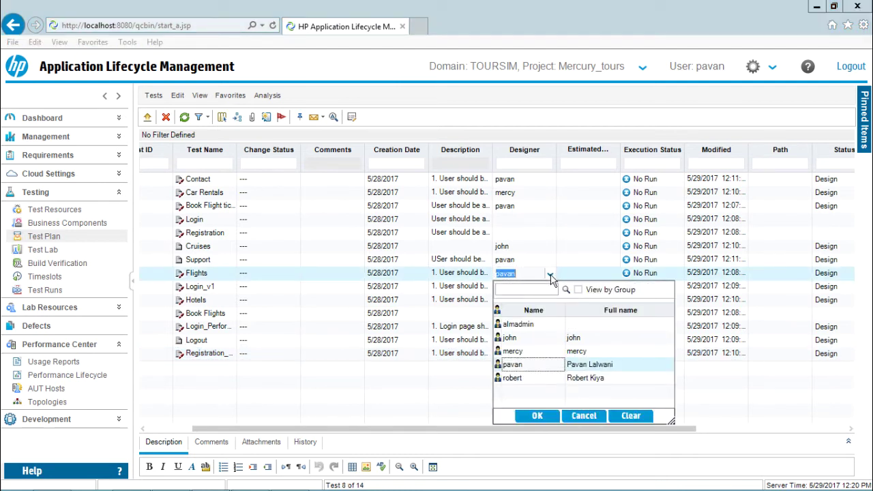
click(513, 351)
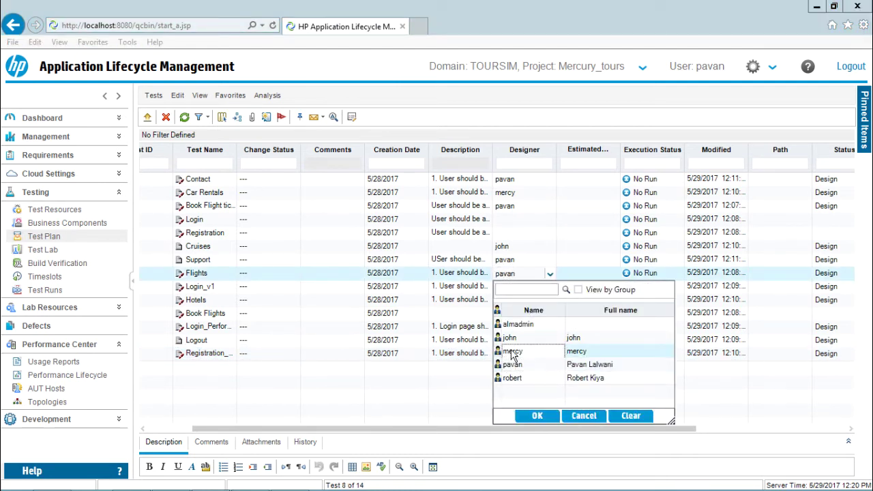
click(538, 416)
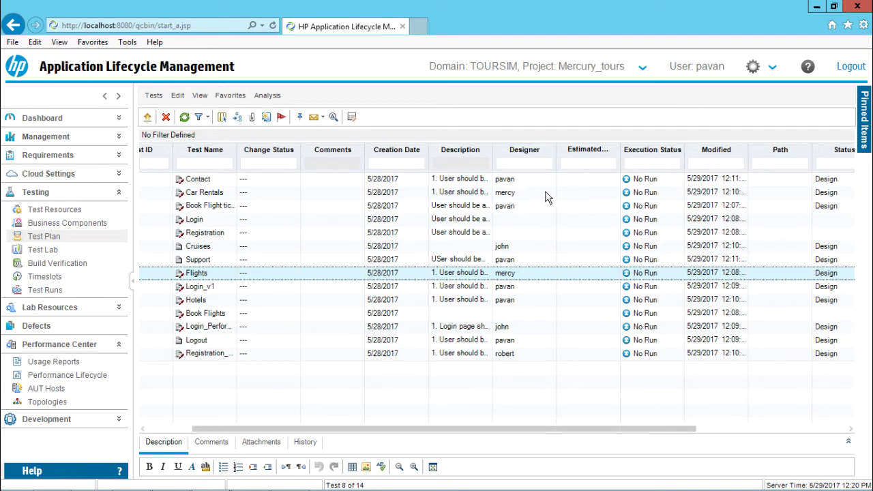
Step: Filter the Designer column to show only mercy's tests
click(545, 165)
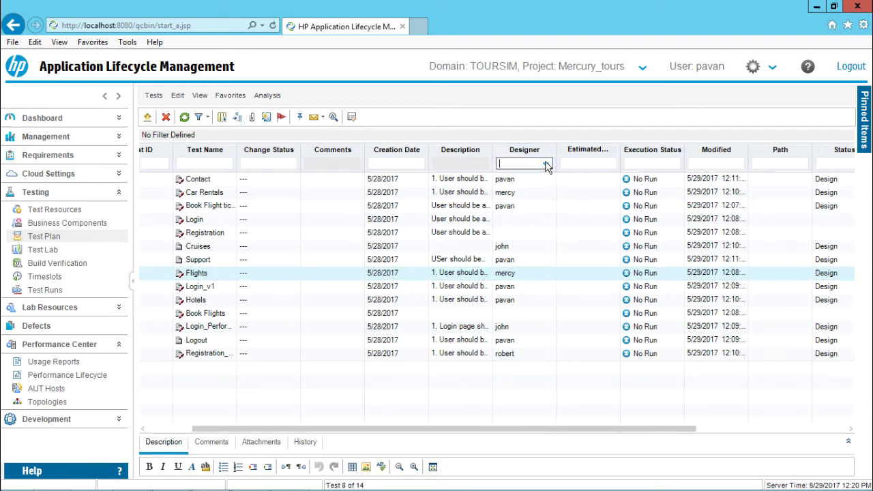
click(546, 166)
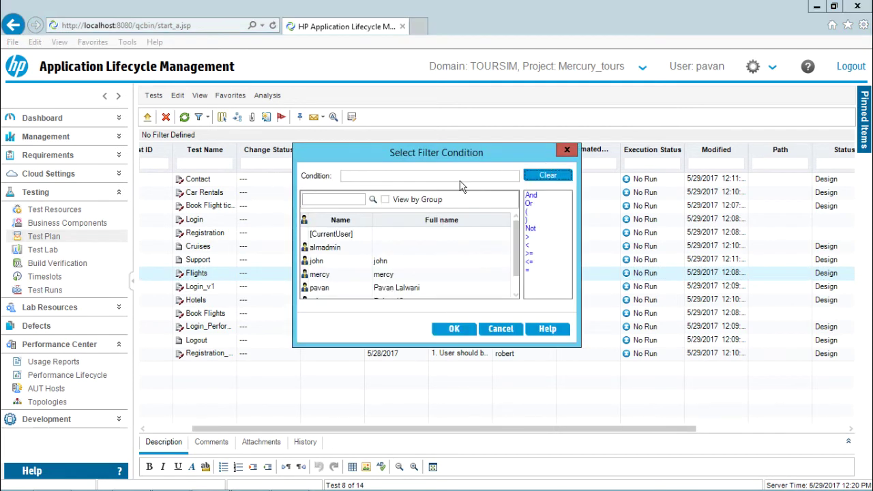
click(319, 275)
click(445, 330)
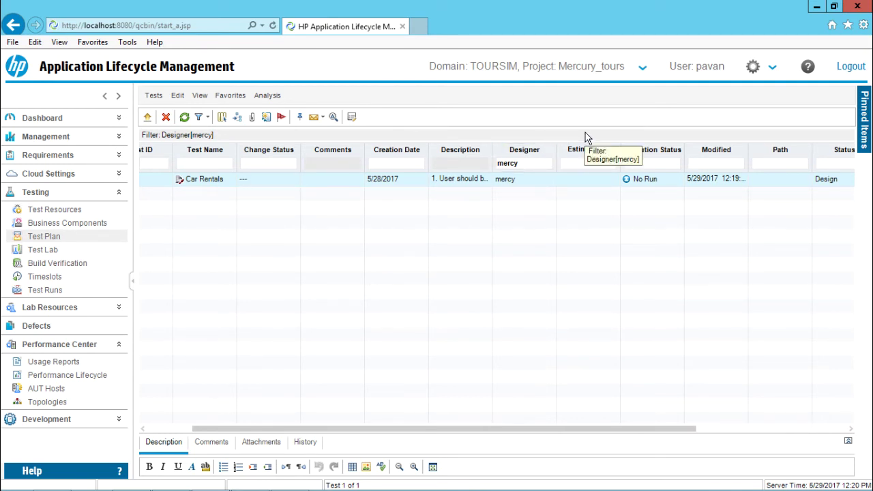
Step: Change the Designer filter to show only robert's tests
click(547, 168)
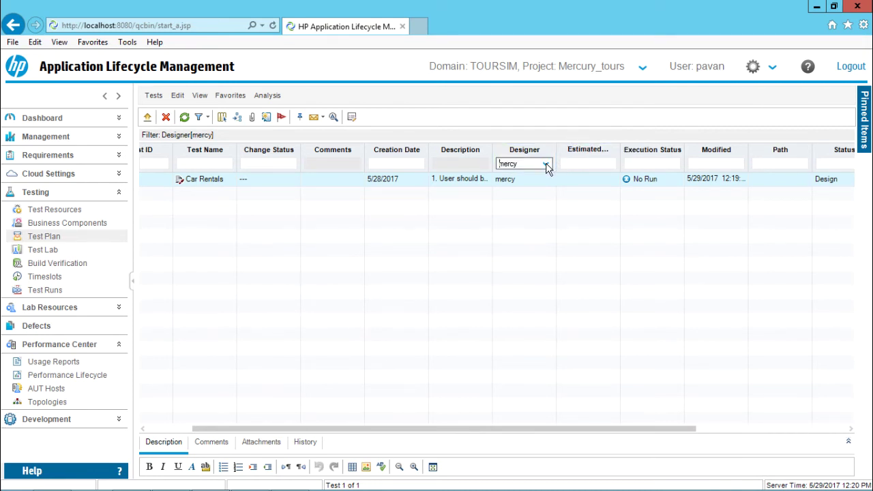
click(547, 166)
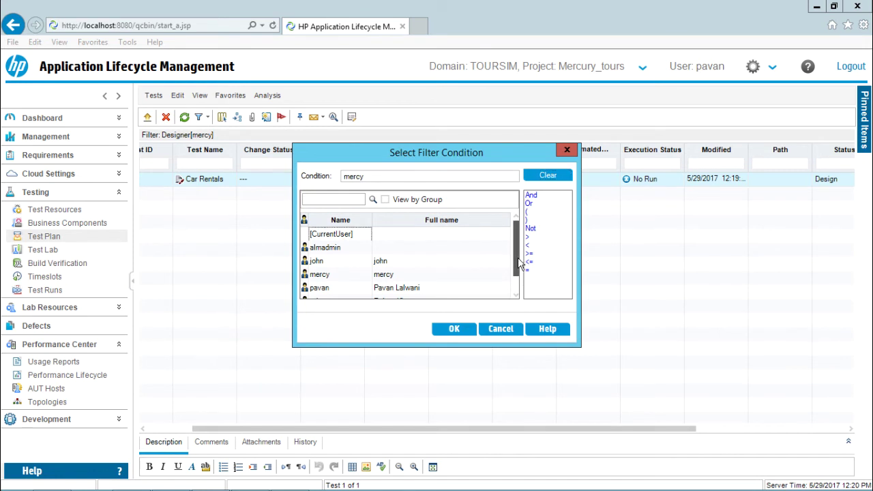
scroll(517, 253, down, 1)
click(321, 288)
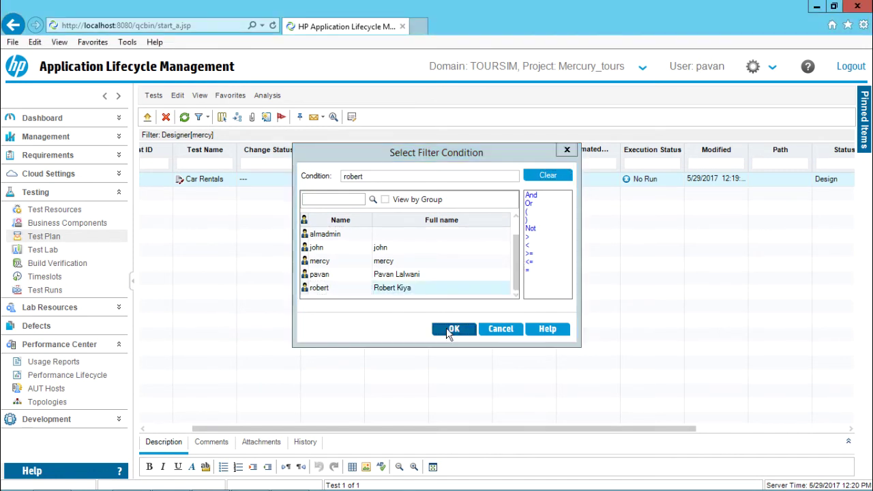
click(452, 329)
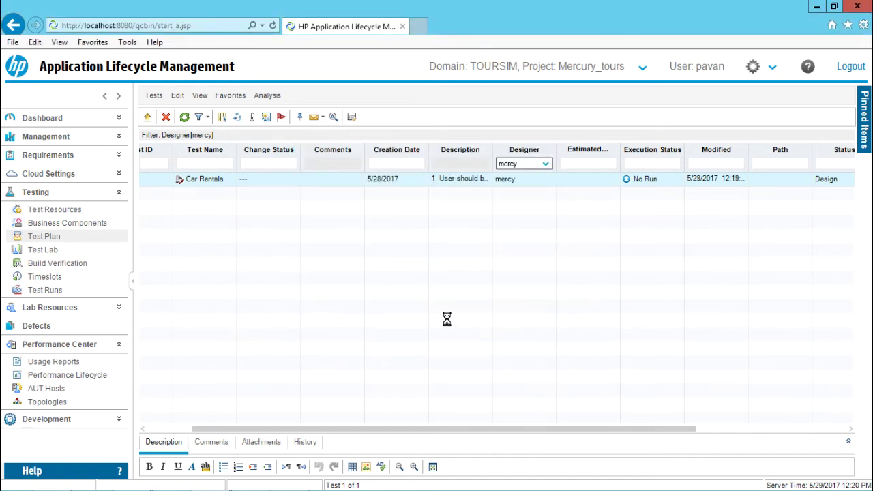
Step: Replace the Designer filter condition with pavan to list pavan's tests
click(546, 166)
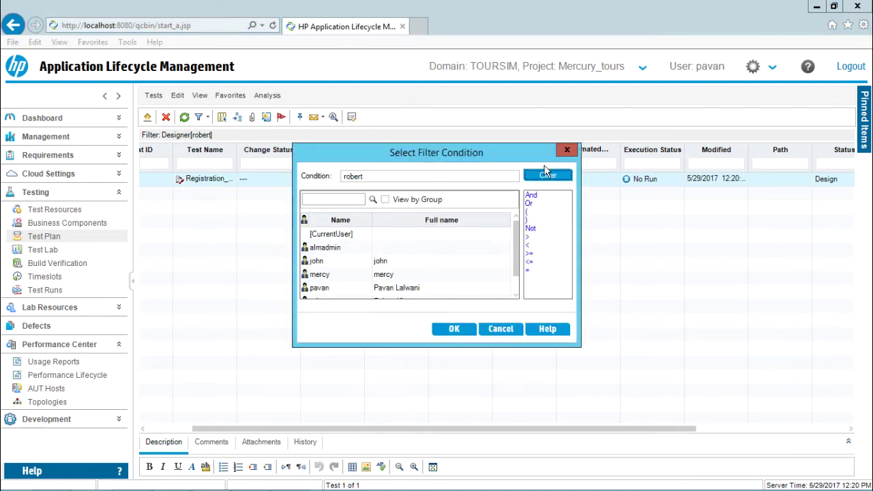
click(548, 175)
scroll(515, 240, down, 1)
click(336, 276)
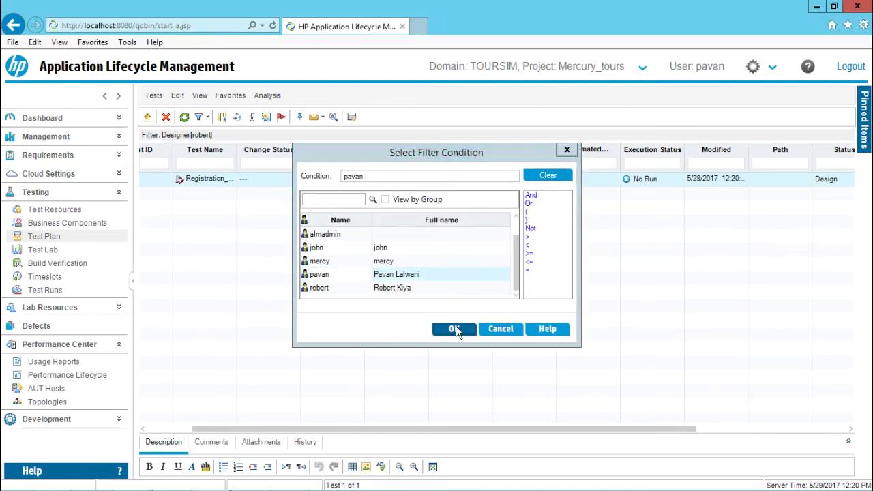
click(454, 329)
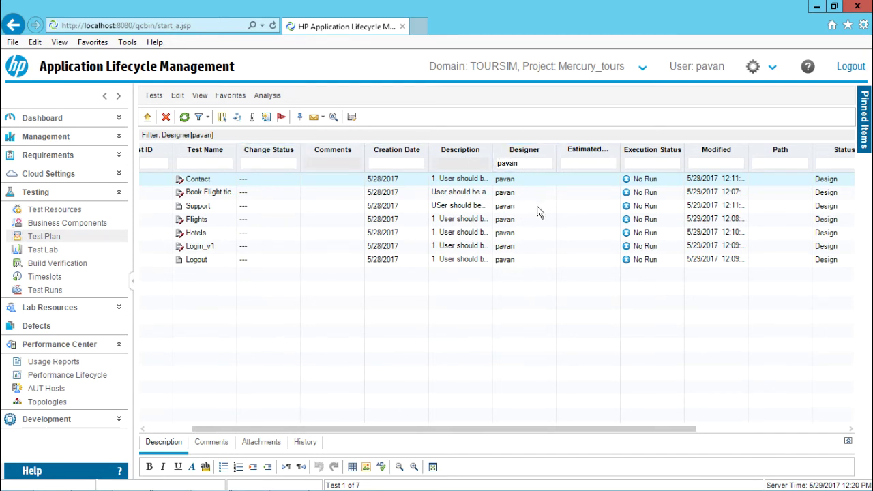
click(674, 165)
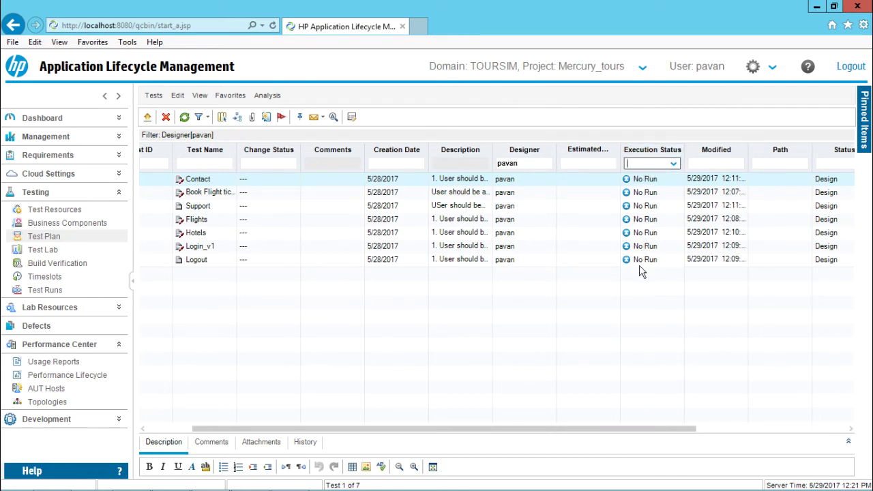
click(674, 163)
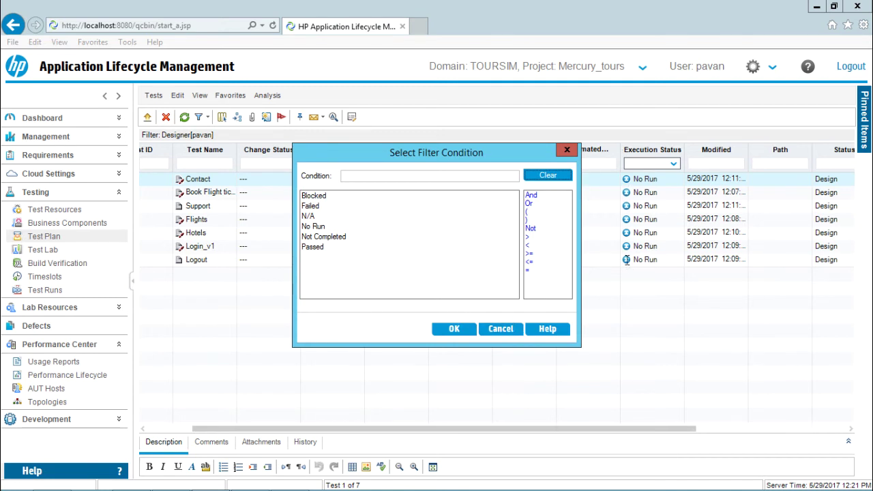
click(488, 327)
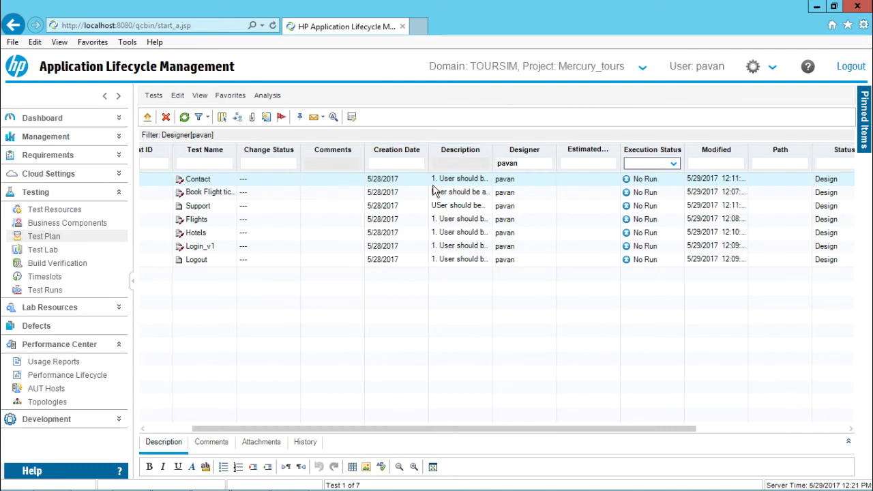
click(546, 170)
click(550, 167)
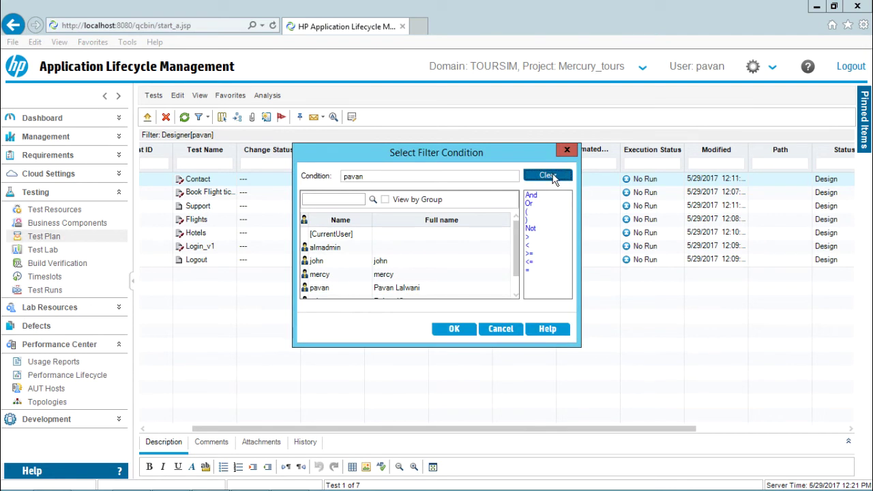
click(568, 150)
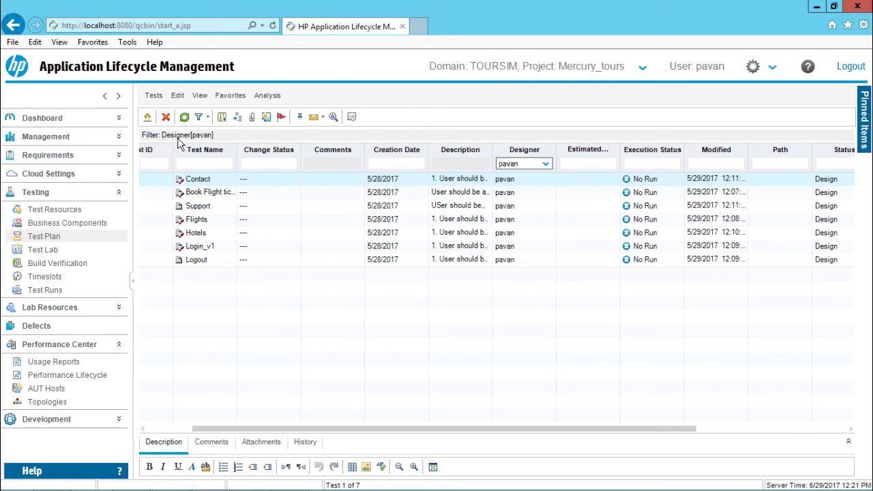
Step: Clear the grid's filter and sort, confirming with Yes
click(208, 117)
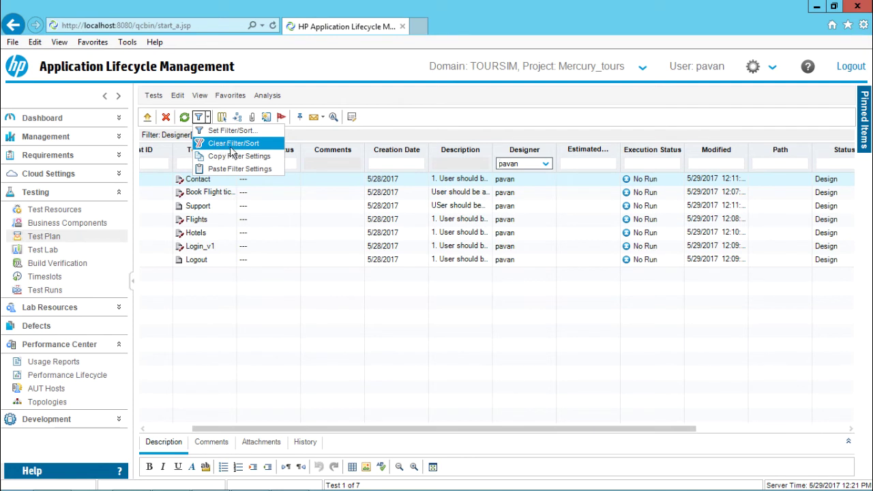
click(236, 146)
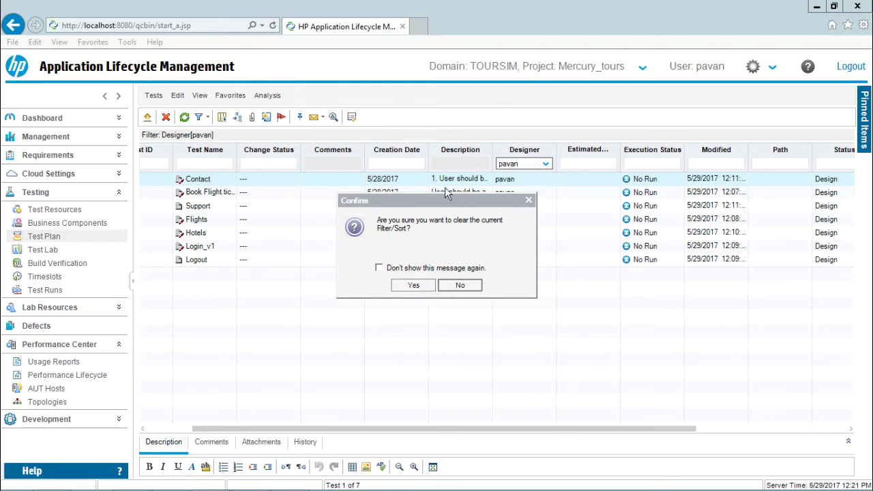
click(416, 286)
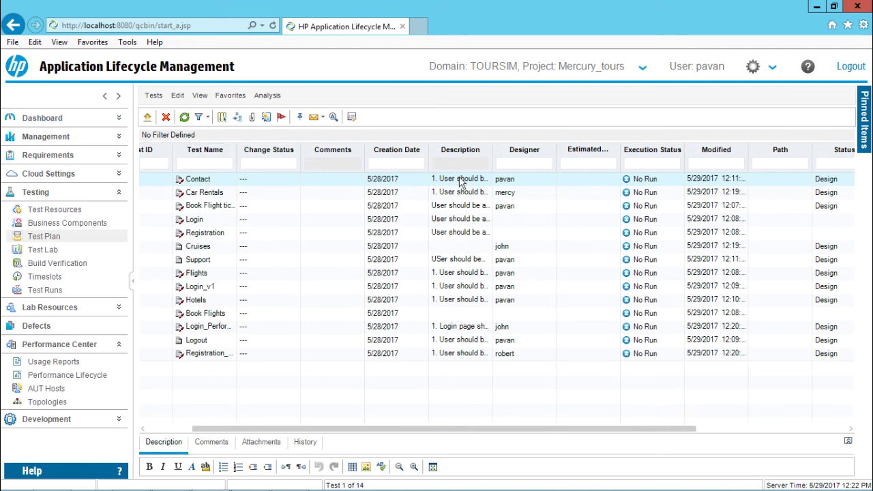
drag(692, 425, 846, 419)
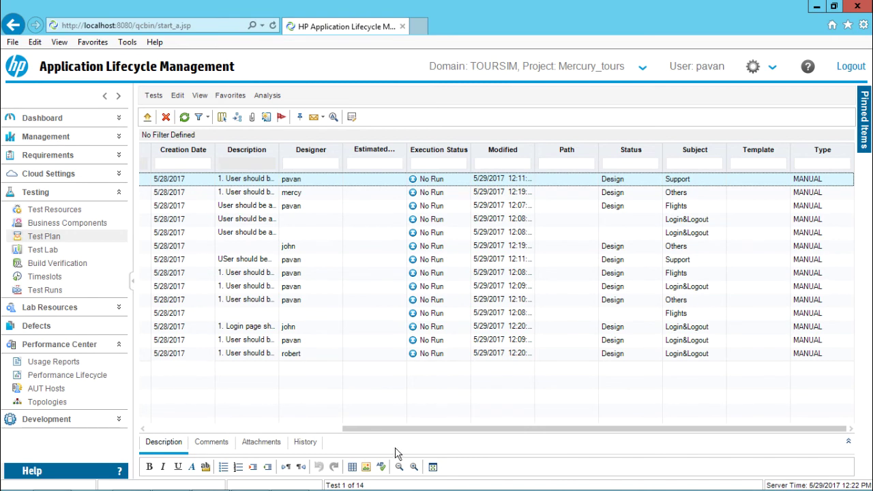
drag(395, 430, 242, 438)
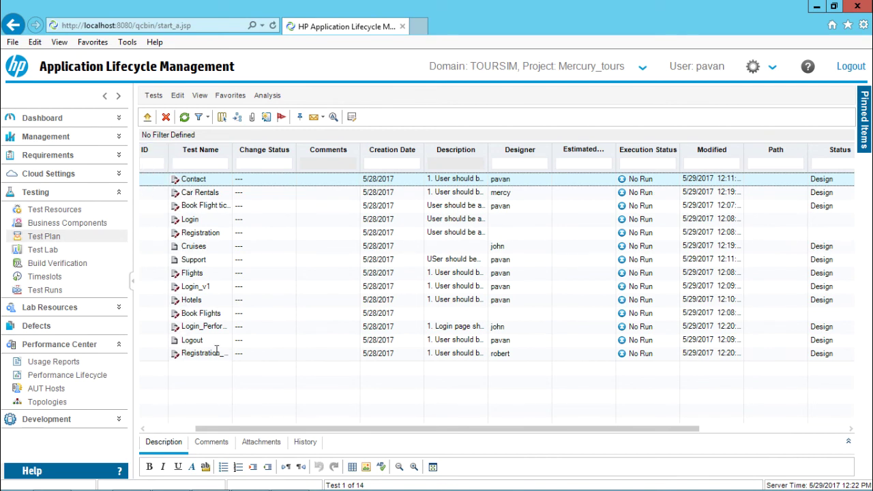
drag(226, 428, 467, 440)
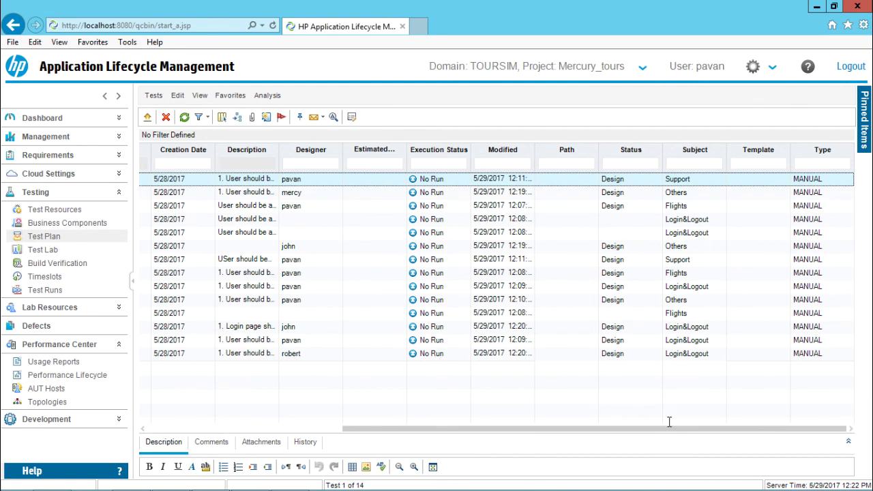
drag(669, 427, 364, 401)
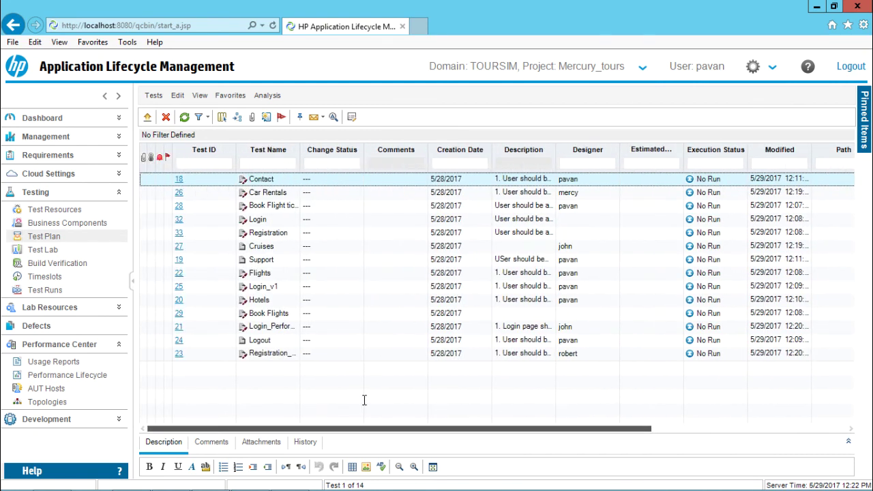
Step: Switch back to Test Plan Tree view and collapse the Flights and Login&Logout folders
click(200, 96)
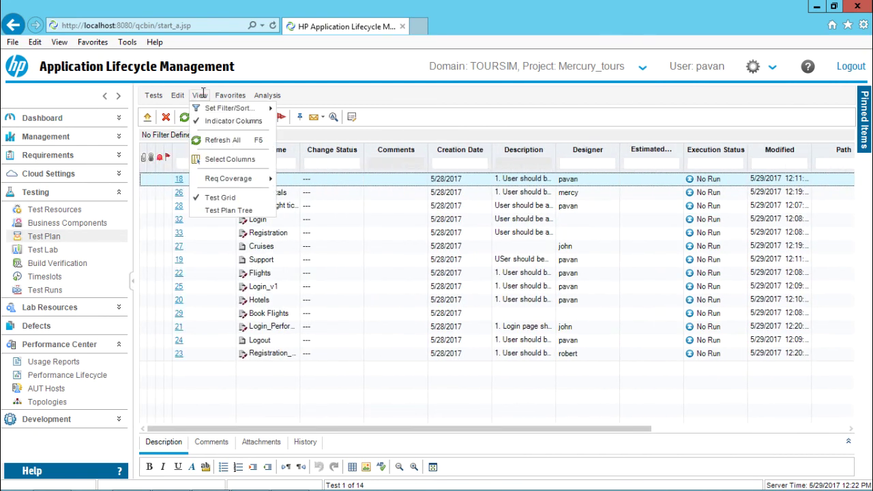
click(232, 210)
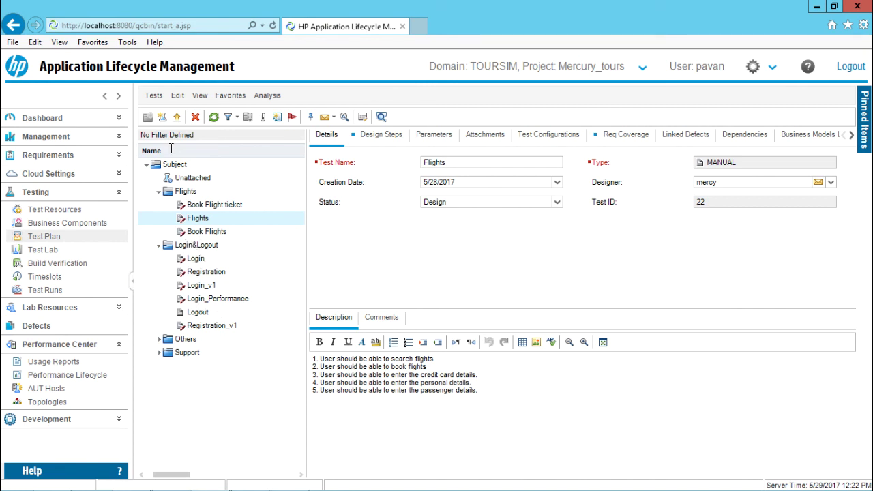
click(159, 192)
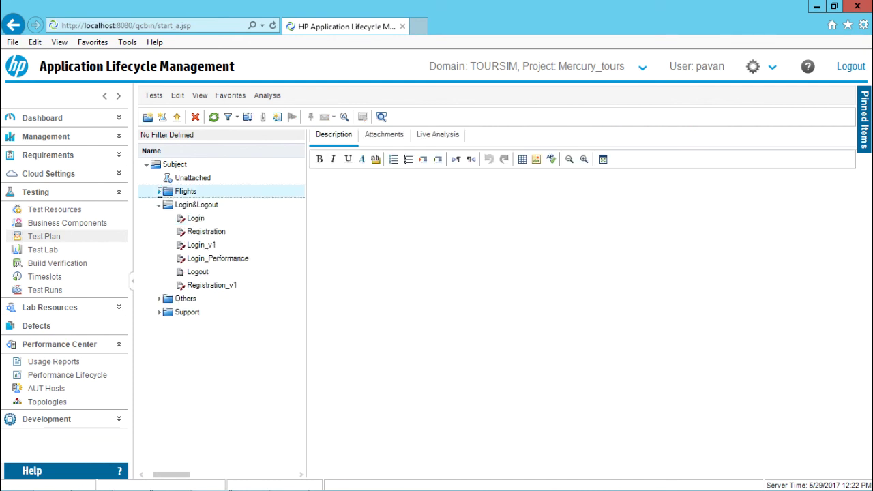
click(159, 205)
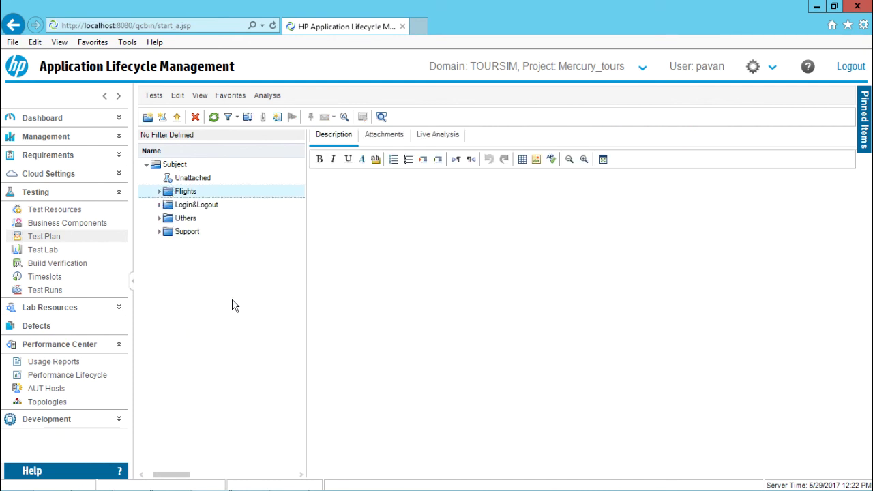